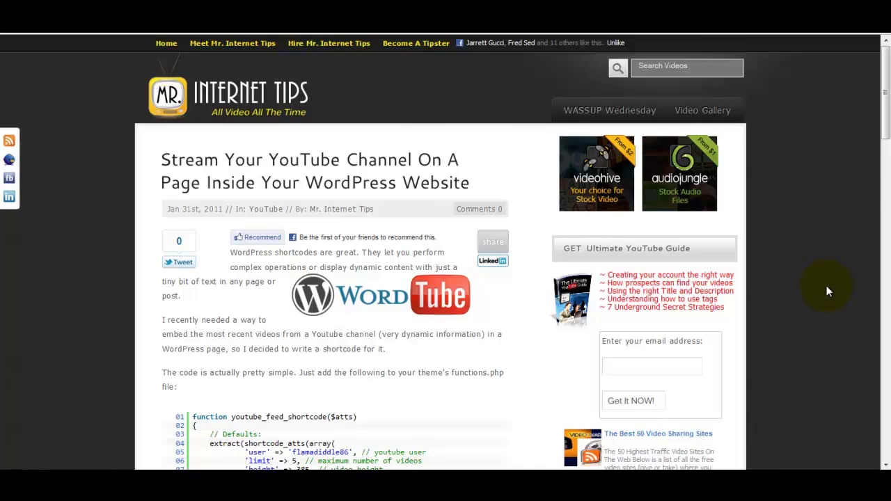
Step: Copy the youtube_feed_shortcode function code from the tutorial, then return to the WordPress Dashboard
{"action": "scroll", "coordinate": [828, 291], "scroll_direction": "down", "scroll_amount": 4}
{"action": "scroll", "coordinate": [828, 291], "scroll_direction": "down", "scroll_amount": 1}
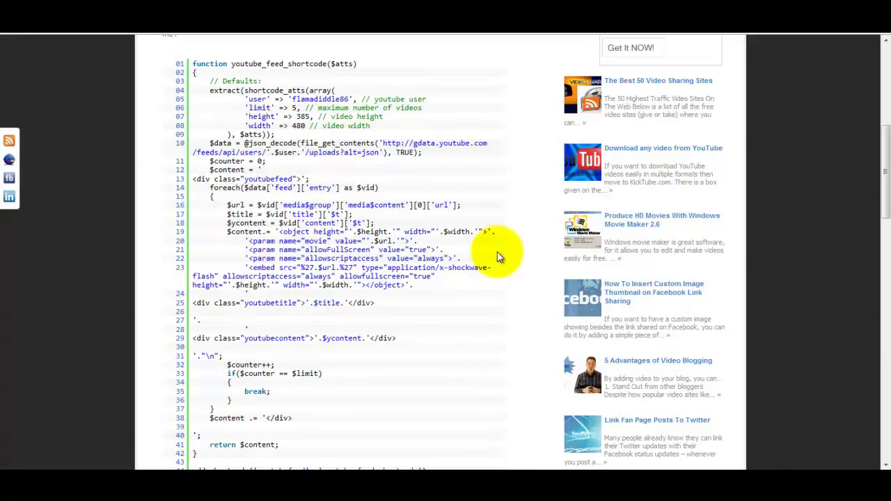
{"action": "mouse_move", "coordinate": [336, 215]}
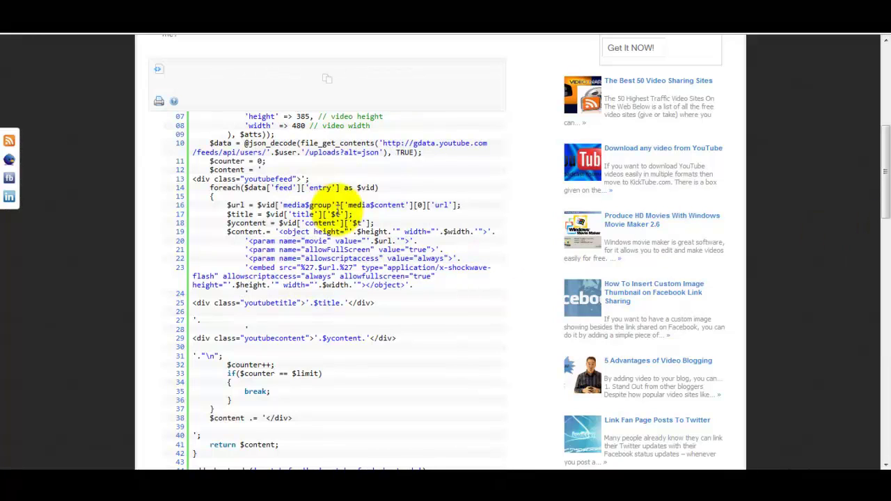
{"action": "left_click", "coordinate": [327, 81]}
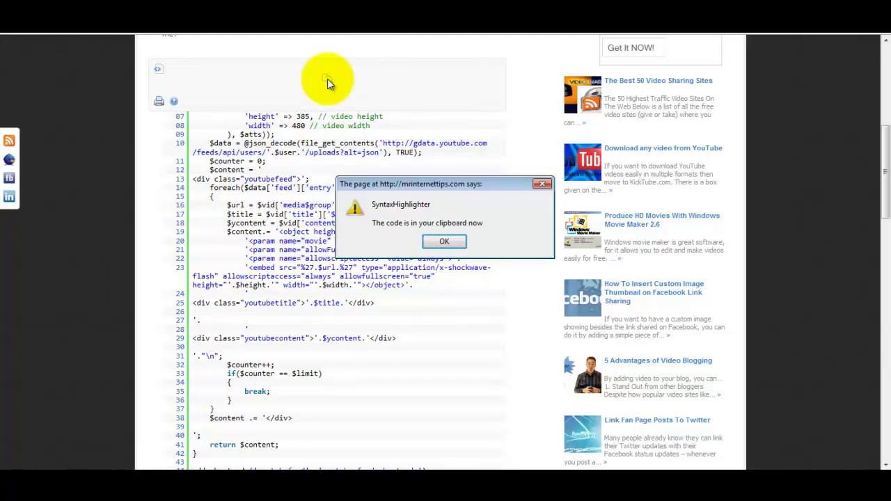
{"action": "left_click", "coordinate": [459, 242]}
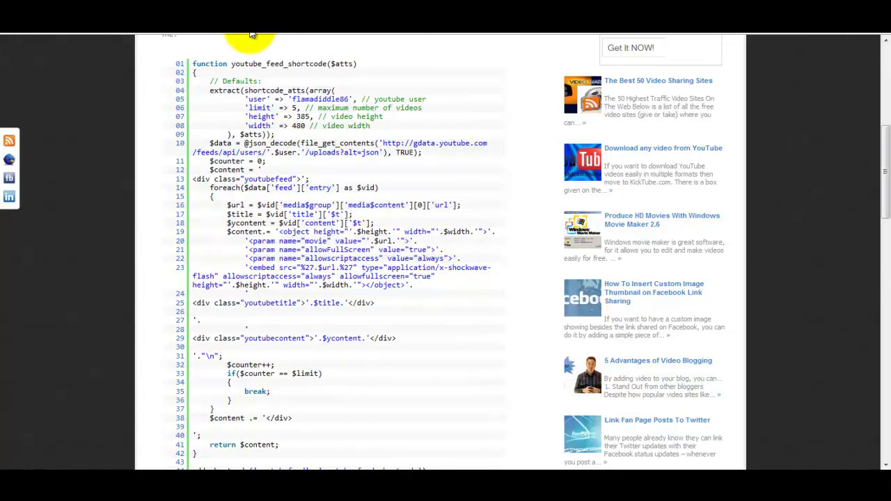
{"action": "left_click", "coordinate": [199, 34]}
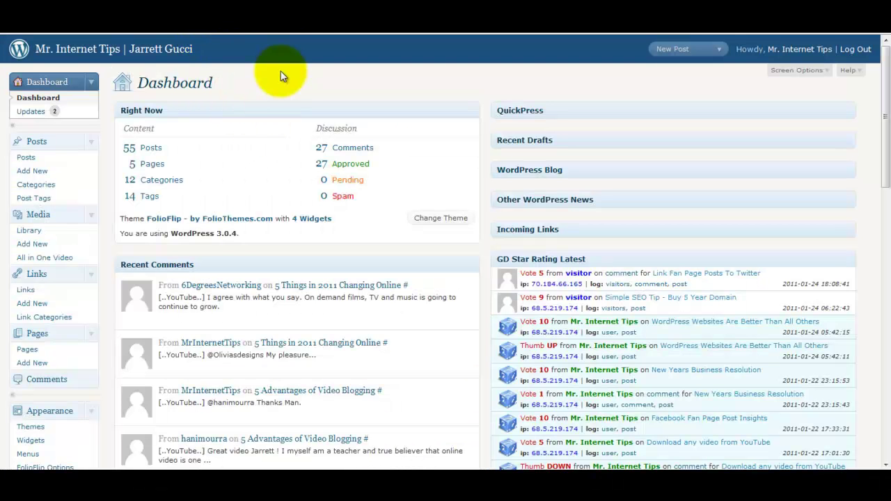
Step: Open the FolioFlip theme's Theme Functions (functions.php) in the theme editor
{"action": "scroll", "coordinate": [108, 97], "scroll_direction": "down", "scroll_amount": 5}
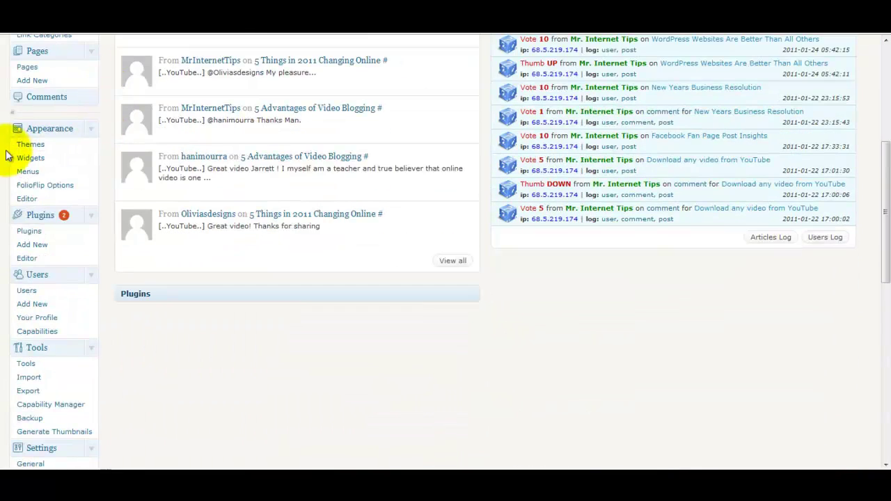
{"action": "left_click", "coordinate": [28, 201]}
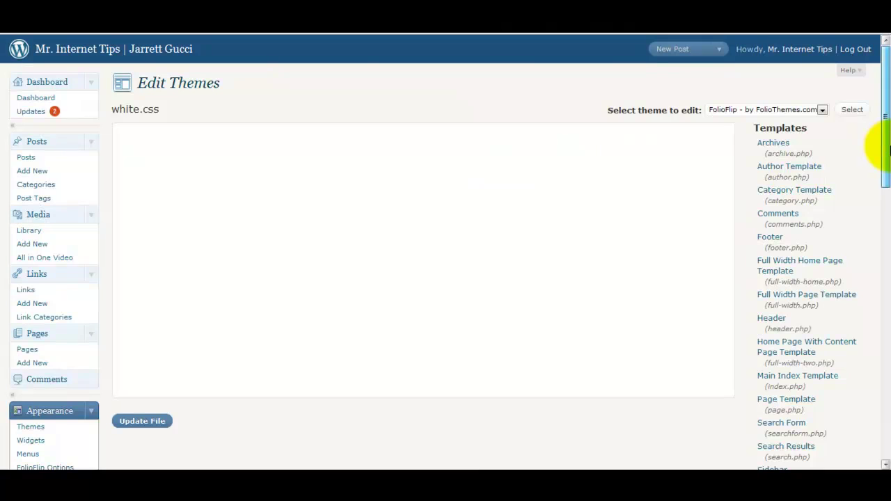
{"action": "left_click_drag", "start_coordinate": [886, 144], "coordinate": [877, 199]}
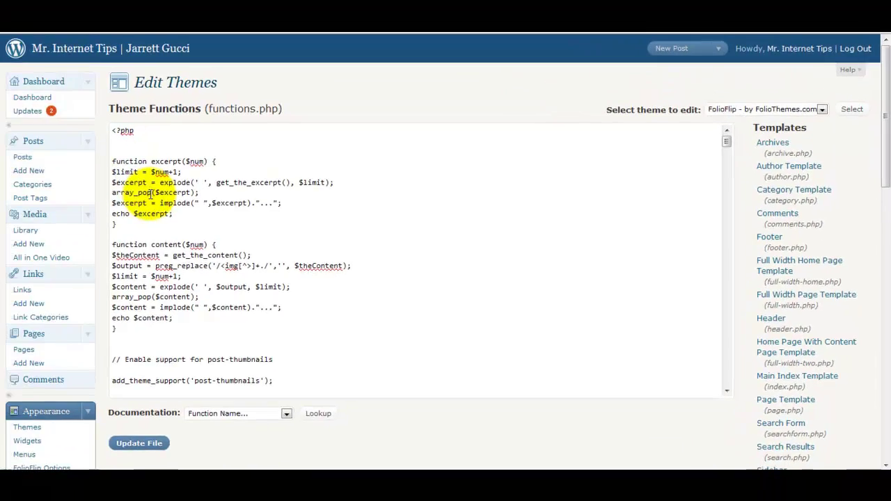
Step: Paste the youtube_feed_shortcode function on a new line after excerpt() and update functions.php
{"action": "left_click", "coordinate": [119, 224]}
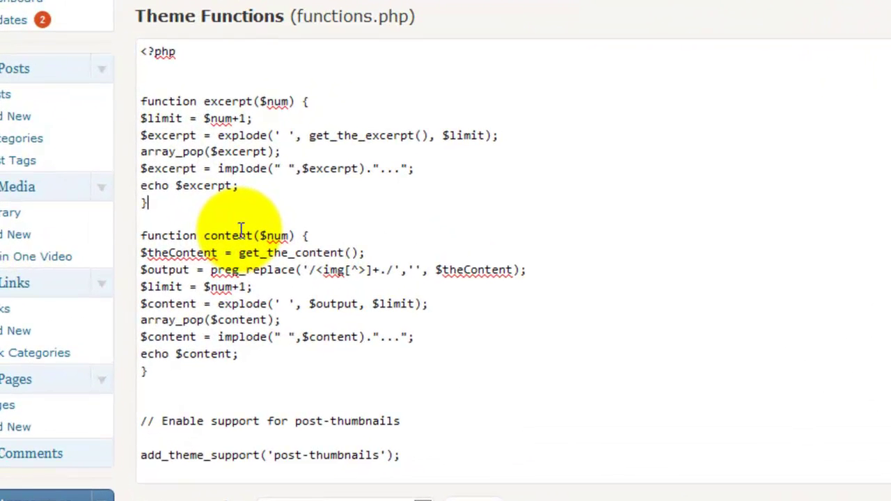
{"action": "key", "text": "Return"}
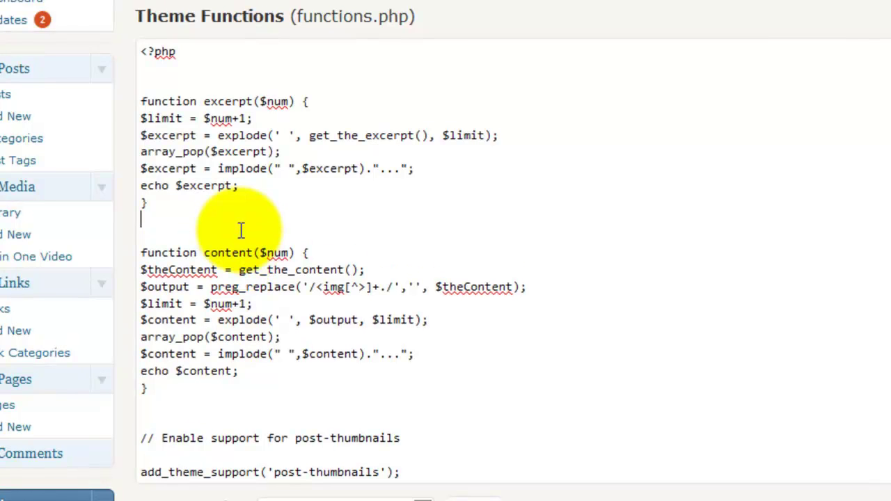
{"action": "key", "text": "ctrl+v"}
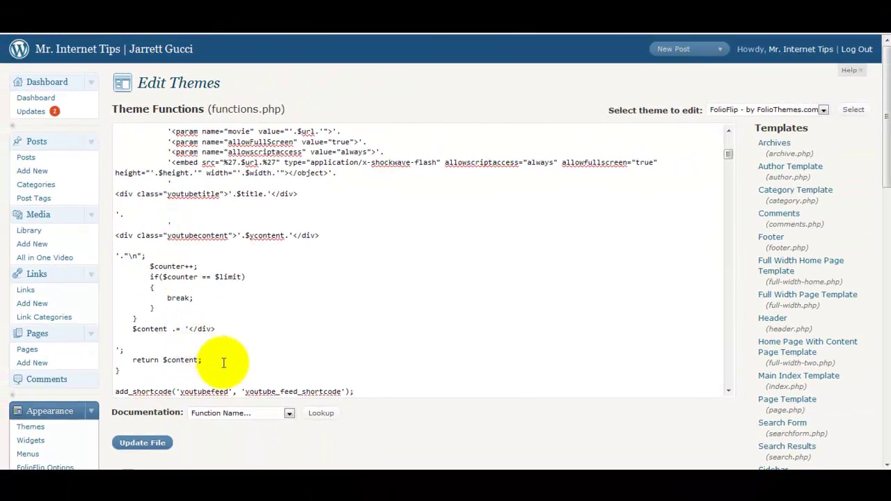
{"action": "scroll", "coordinate": [223, 362], "scroll_direction": "down", "scroll_amount": 1}
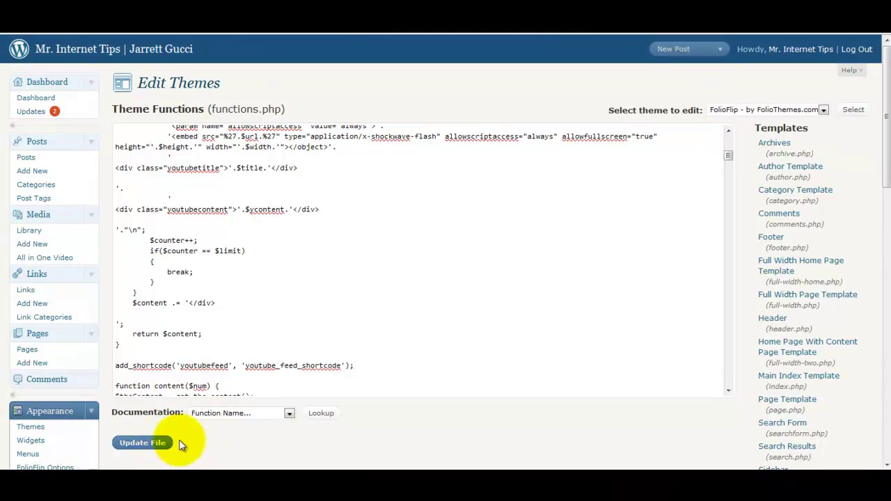
{"action": "left_click", "coordinate": [150, 444]}
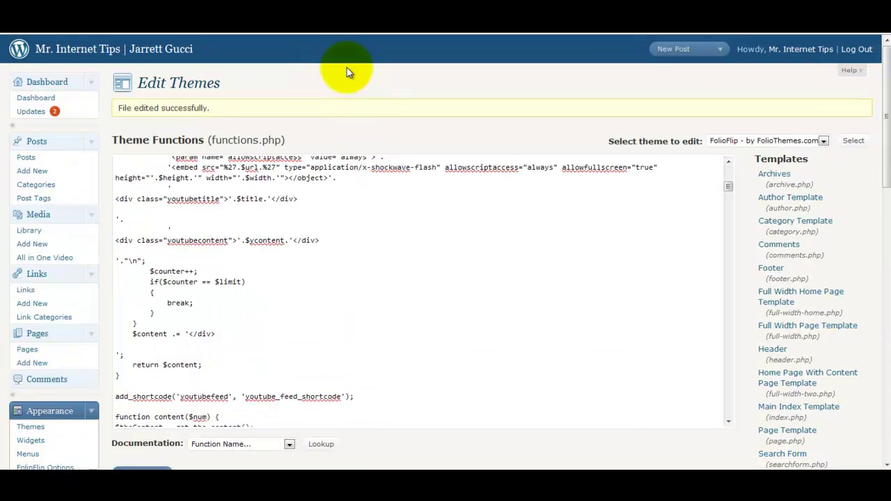
Step: Copy the article's .youtubefeed, .youtubetitle and .youtubecontent CSS rules, then return to the theme editor
{"action": "left_click", "coordinate": [310, 34]}
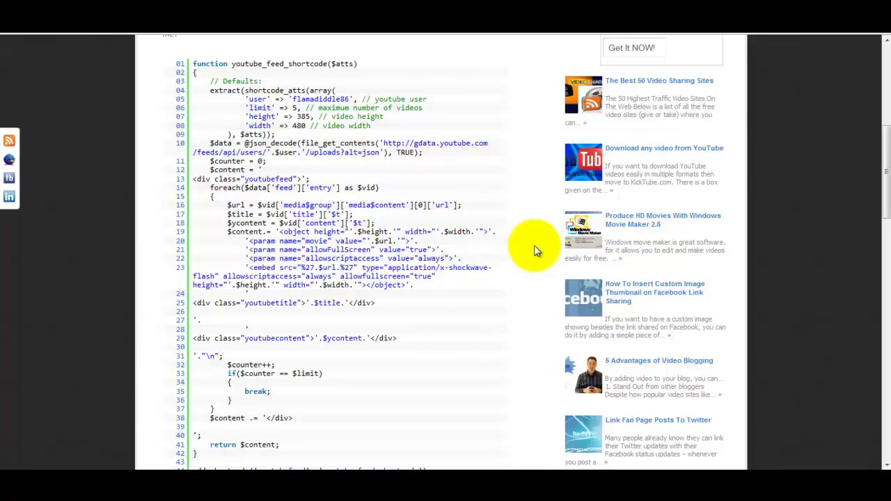
{"action": "scroll", "coordinate": [534, 246], "scroll_direction": "down", "scroll_amount": 5}
{"action": "scroll", "coordinate": [534, 245], "scroll_direction": "down", "scroll_amount": 2}
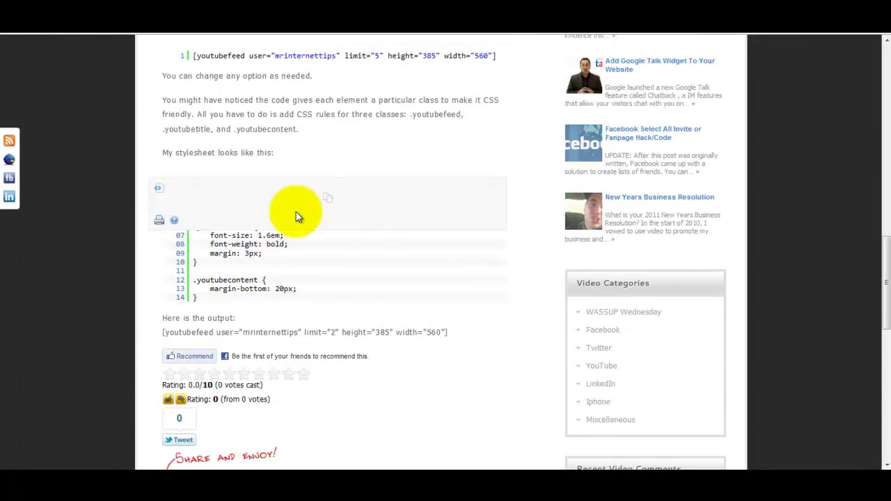
{"action": "left_click", "coordinate": [328, 199]}
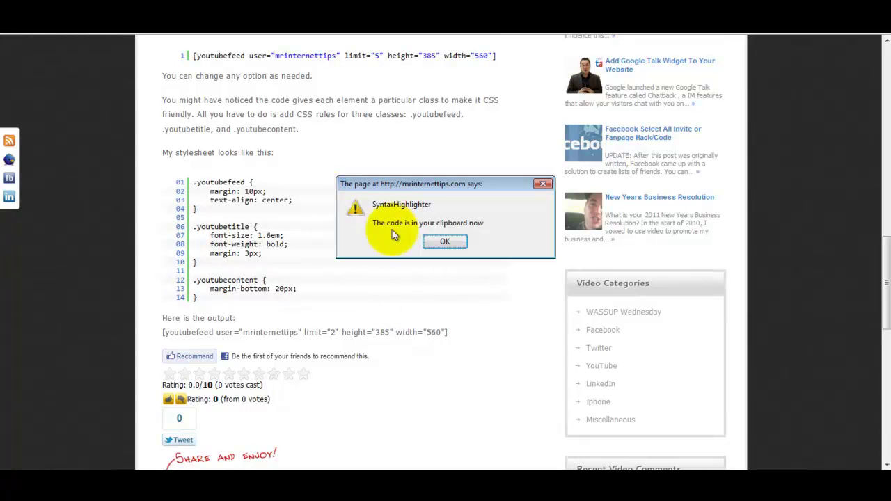
{"action": "left_click", "coordinate": [445, 243]}
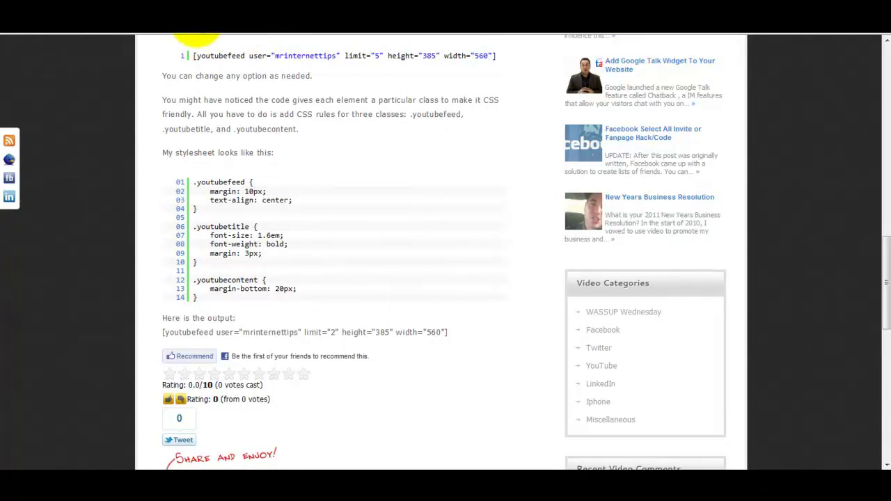
{"action": "left_click", "coordinate": [197, 31]}
Step: Open the theme's style.css in the theme editor
{"action": "scroll", "coordinate": [121, 285], "scroll_direction": "down", "scroll_amount": 1}
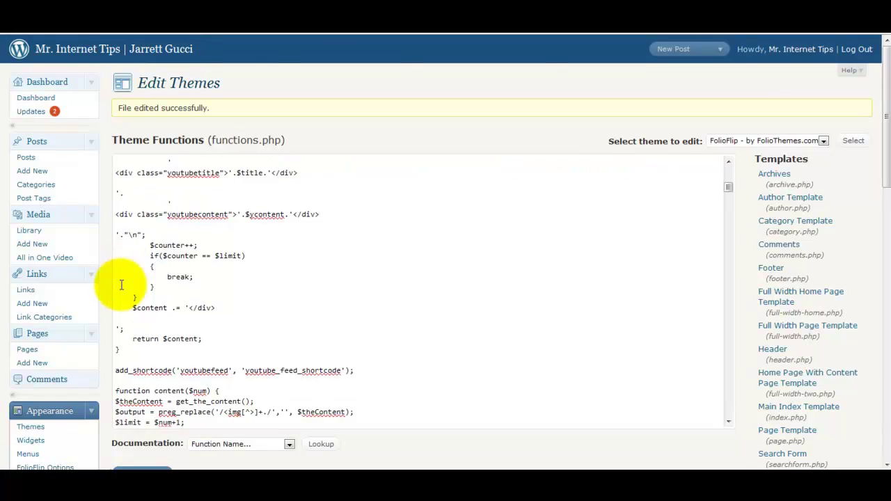
{"action": "scroll", "coordinate": [121, 286], "scroll_direction": "down", "scroll_amount": 3}
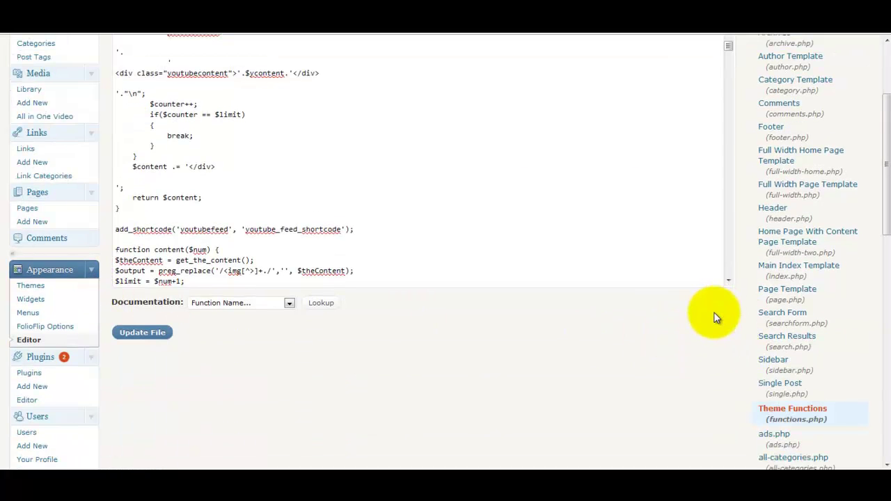
{"action": "scroll", "coordinate": [787, 306], "scroll_direction": "down", "scroll_amount": 2}
{"action": "left_click_drag", "start_coordinate": [885, 230], "coordinate": [889, 338]}
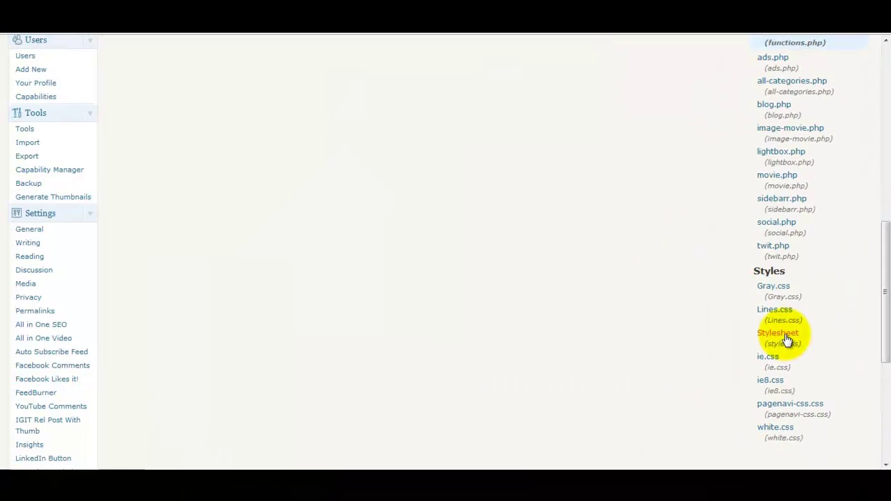
{"action": "left_click", "coordinate": [787, 339]}
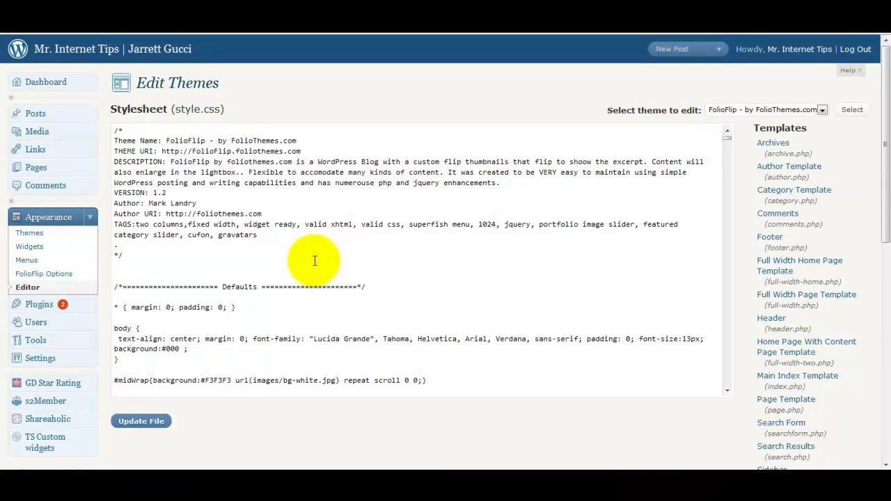
Step: Paste the YouTube feed style rules after the body rule and update style.css
{"action": "scroll", "coordinate": [179, 307], "scroll_direction": "down", "scroll_amount": 2}
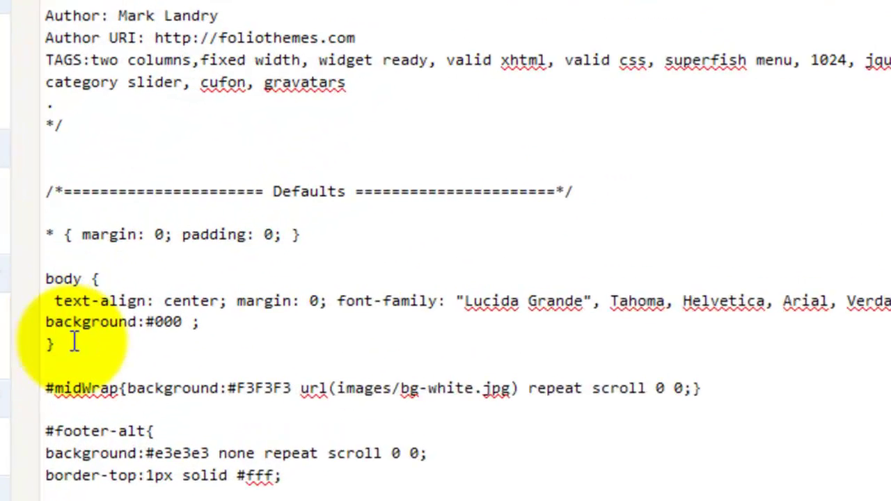
{"action": "left_click", "coordinate": [57, 349]}
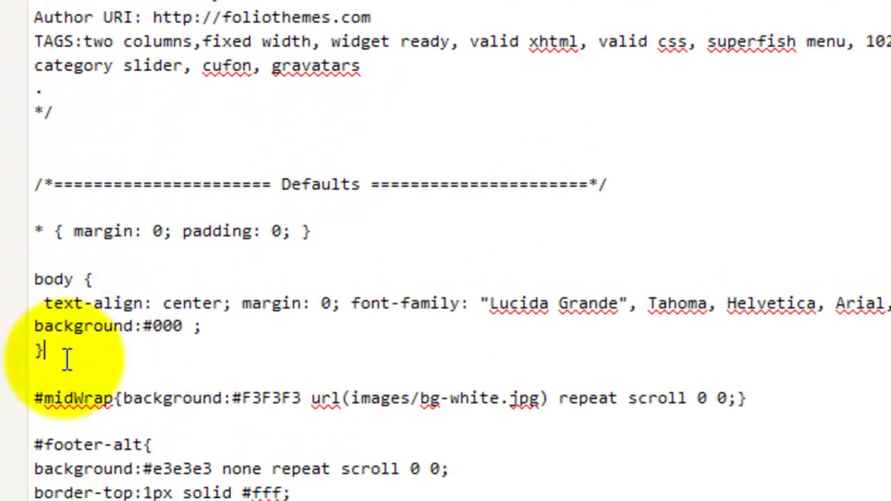
{"action": "key", "text": "Return"}
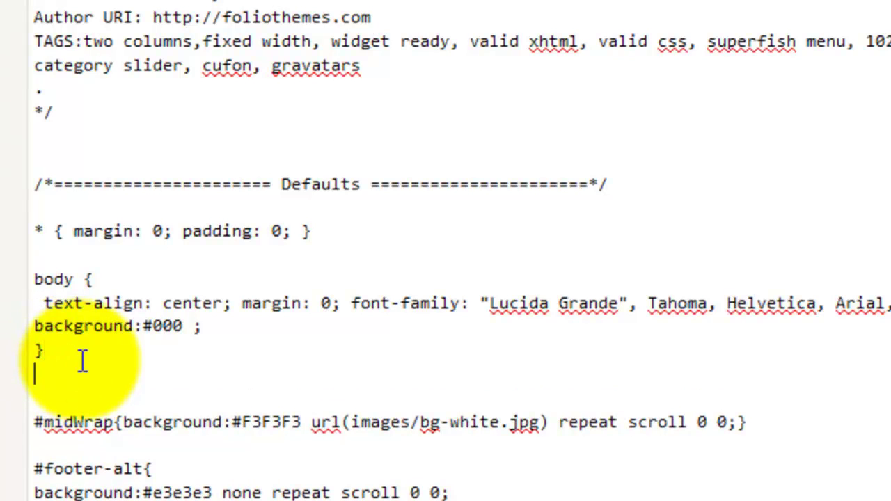
{"action": "key", "text": "ctrl+v"}
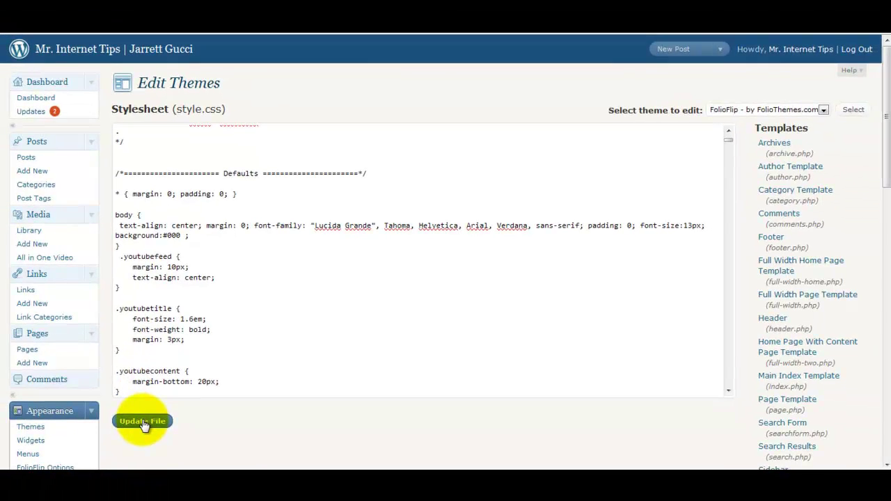
{"action": "left_click", "coordinate": [142, 423]}
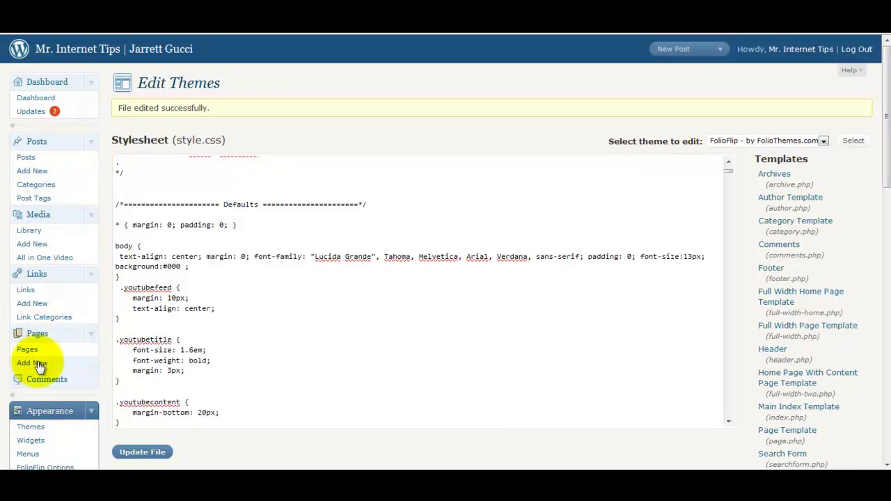
Step: Create a new page titled 'Some Test Page With Video Stream' with its body in Visual mode
{"action": "left_click", "coordinate": [60, 364]}
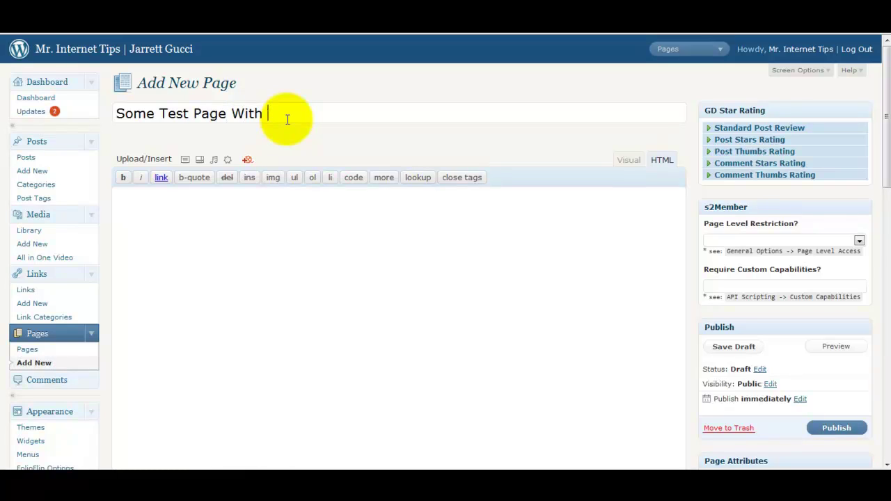
{"action": "type", "text": "Stream"}
{"action": "left_click", "coordinate": [628, 160]}
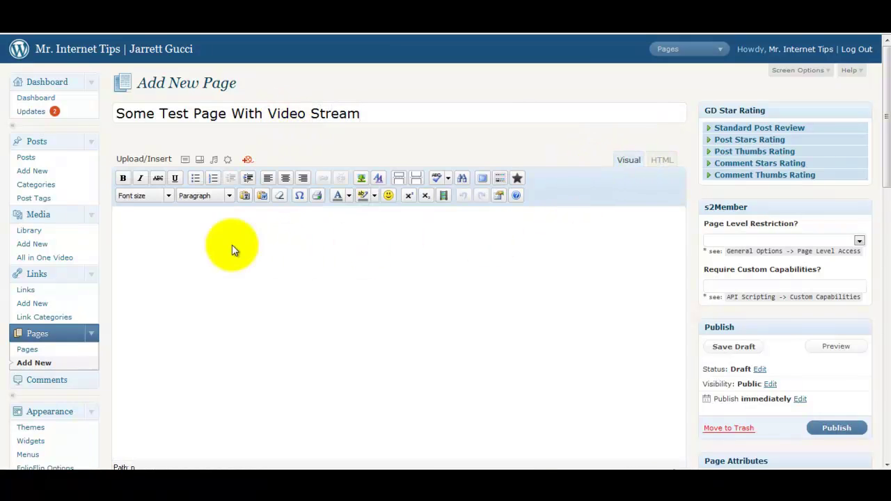
{"action": "left_click", "coordinate": [181, 217]}
{"action": "left_click", "coordinate": [313, 17]}
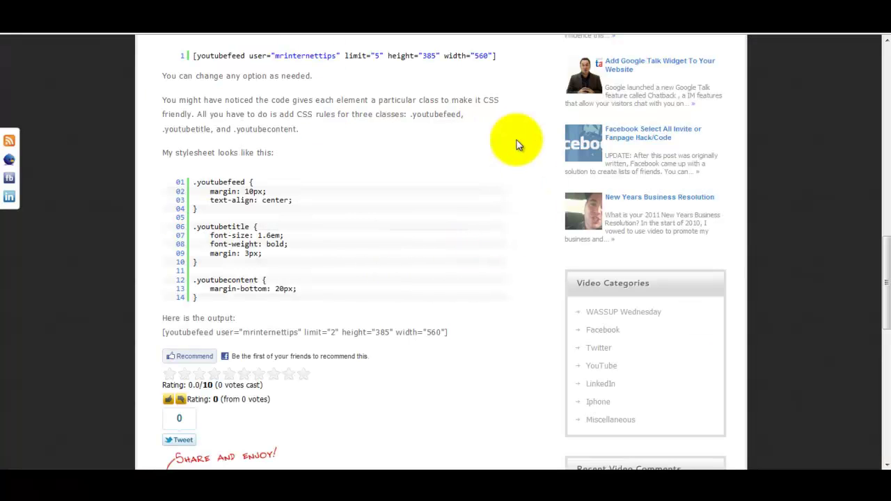
Step: Copy the [youtubefeed user=… limit="5" height="385" width="560"] shortcode example to the clipboard
{"action": "scroll", "coordinate": [516, 145], "scroll_direction": "up", "scroll_amount": 5}
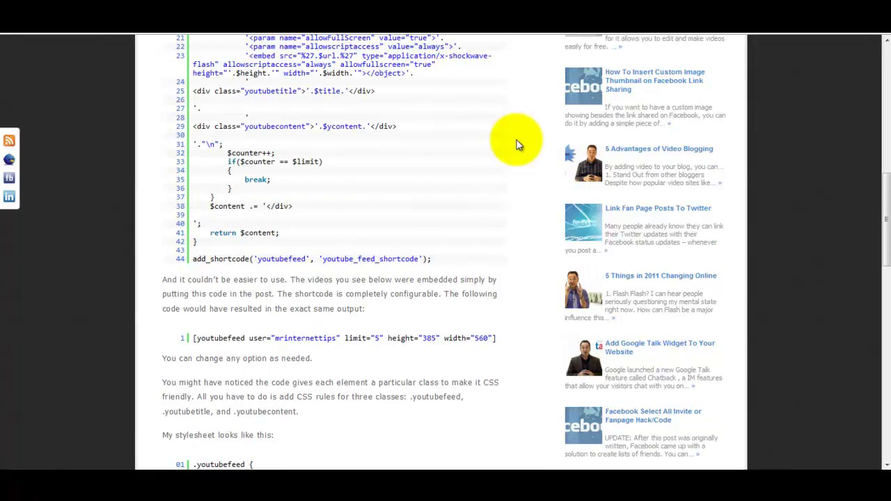
{"action": "left_click", "coordinate": [330, 355]}
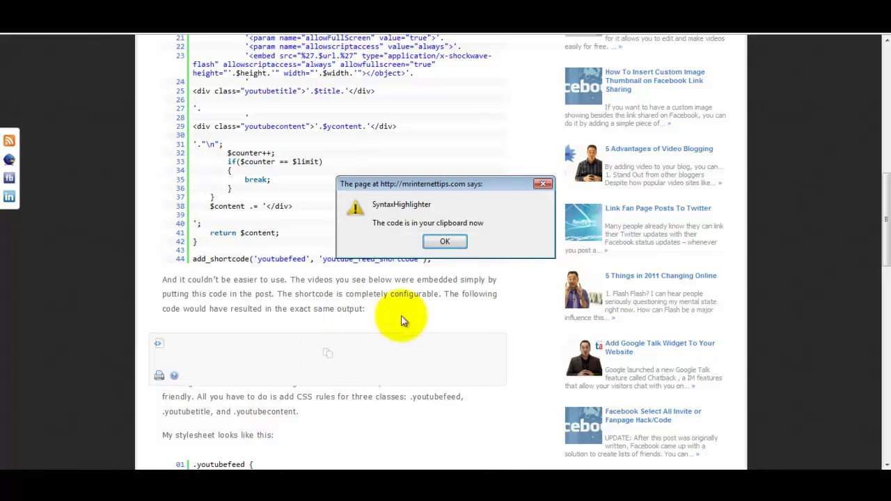
{"action": "left_click", "coordinate": [453, 243]}
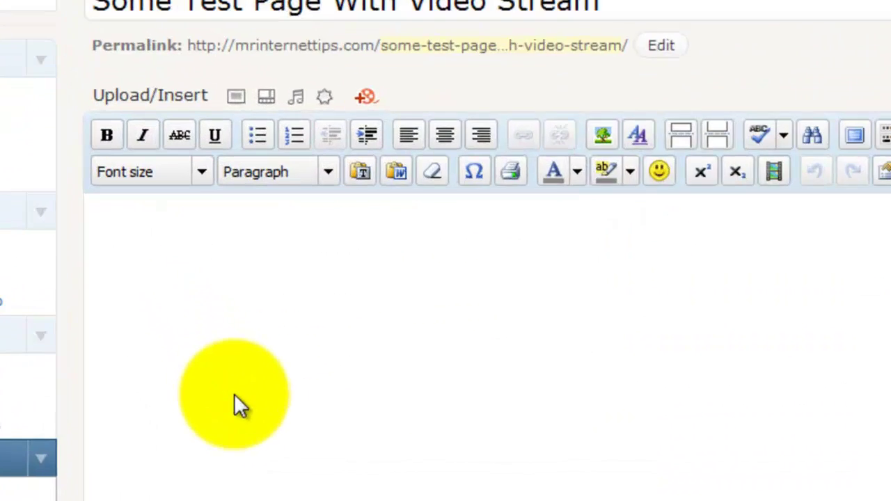
Step: Paste the youtubefeed shortcode into the page body and check its username and limit 5 values
{"action": "key", "text": "ctrl+v"}
{"action": "left_click_drag", "start_coordinate": [420, 216], "coordinate": [279, 216]}
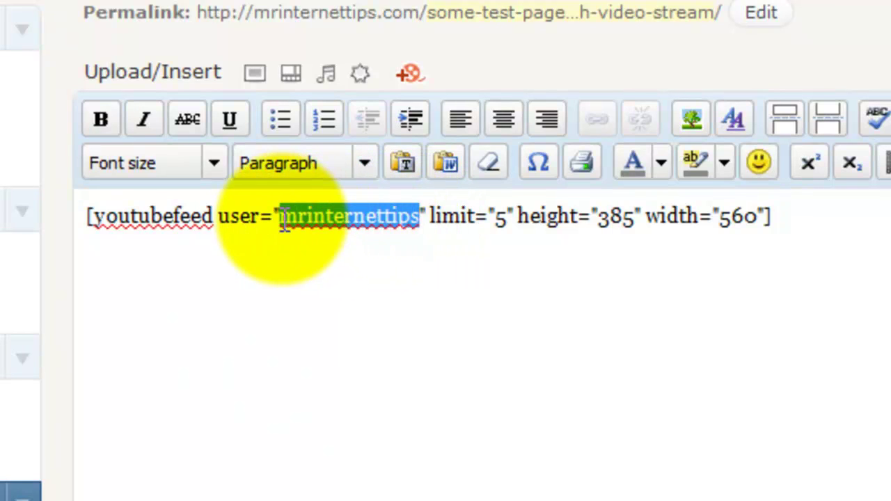
{"action": "left_click", "coordinate": [401, 426]}
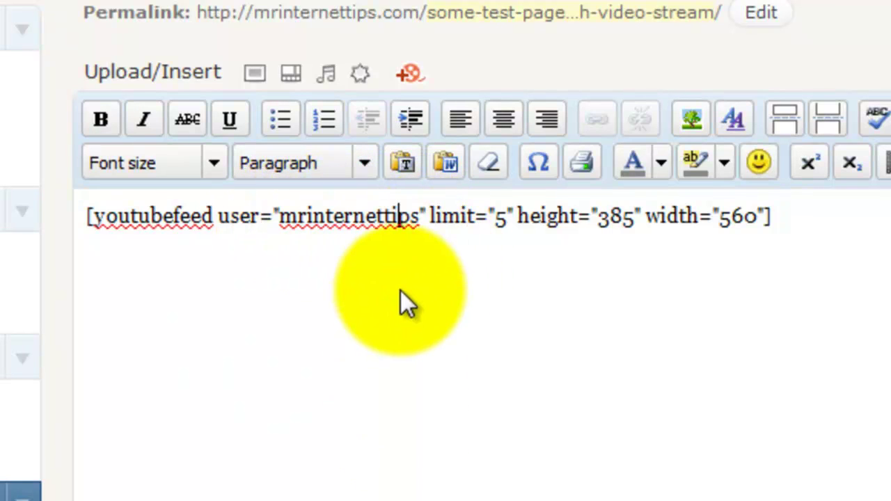
{"action": "double_click", "coordinate": [501, 218]}
{"action": "left_click", "coordinate": [501, 302]}
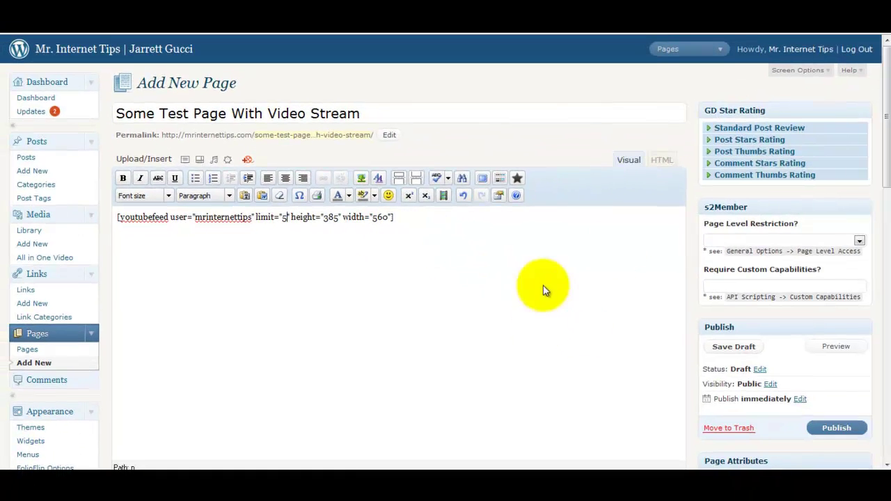
Step: Set the page template to Full Width, publish the page, and view it
{"action": "scroll", "coordinate": [791, 307], "scroll_direction": "down", "scroll_amount": 3}
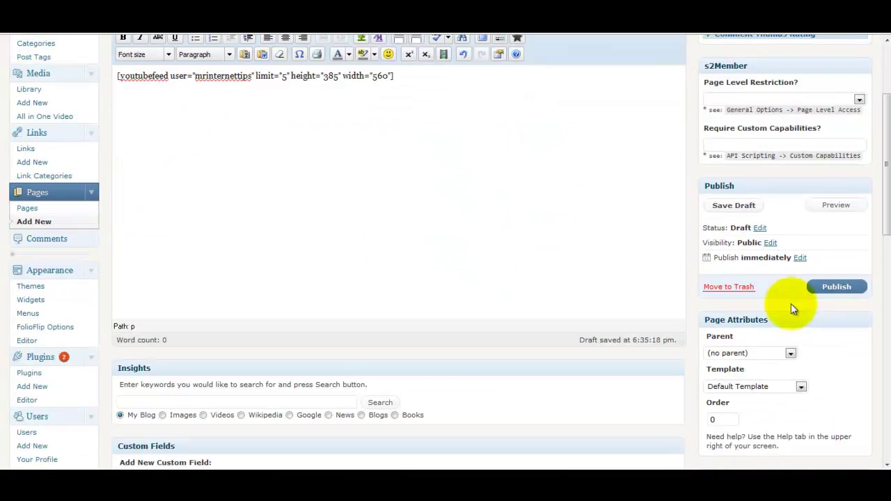
{"action": "left_click", "coordinate": [802, 387]}
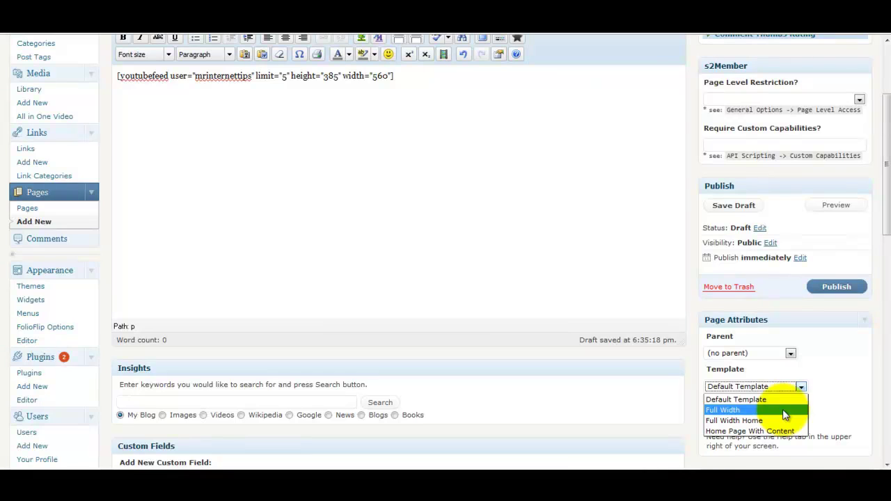
{"action": "left_click", "coordinate": [783, 411]}
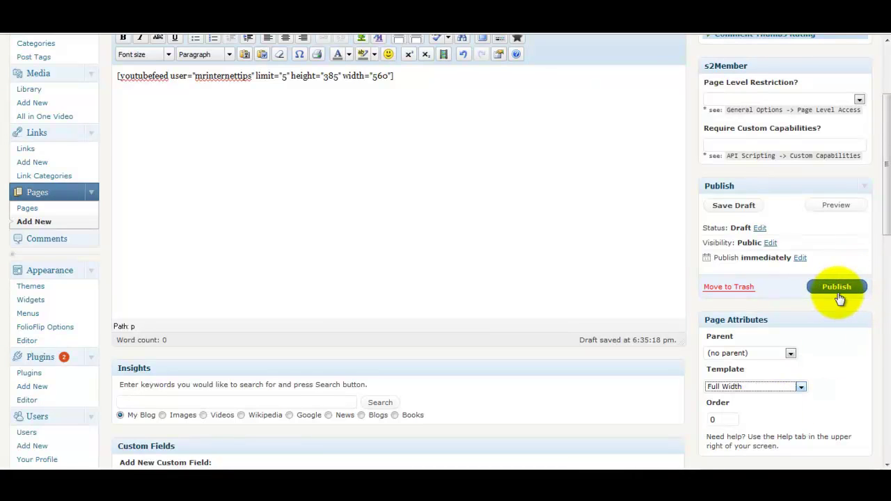
{"action": "left_click", "coordinate": [837, 288]}
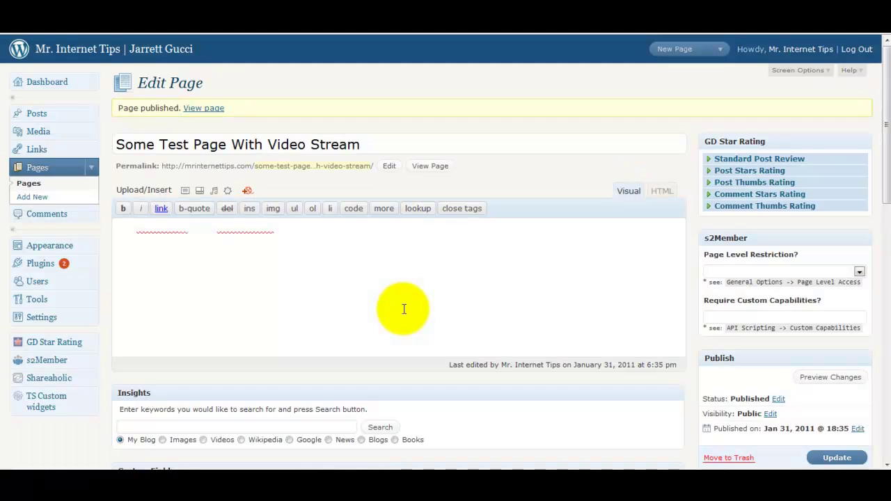
{"action": "left_click", "coordinate": [430, 166]}
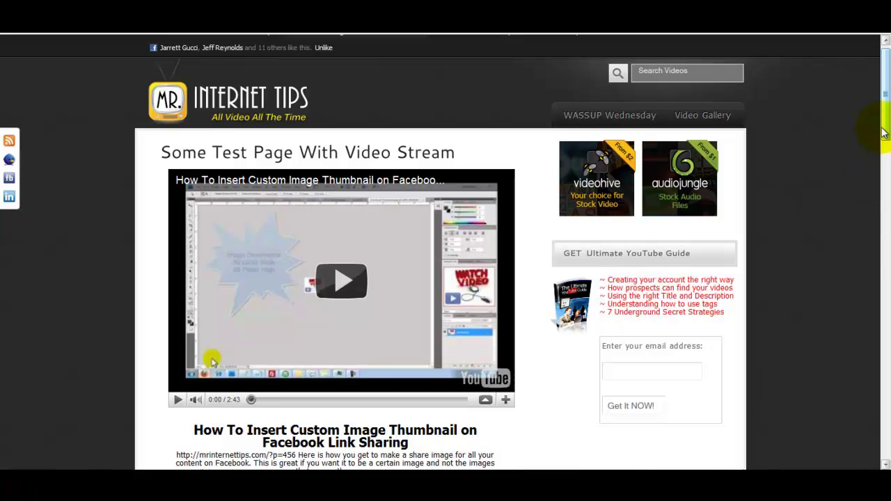
{"action": "left_click_drag", "start_coordinate": [885, 124], "coordinate": [886, 132]}
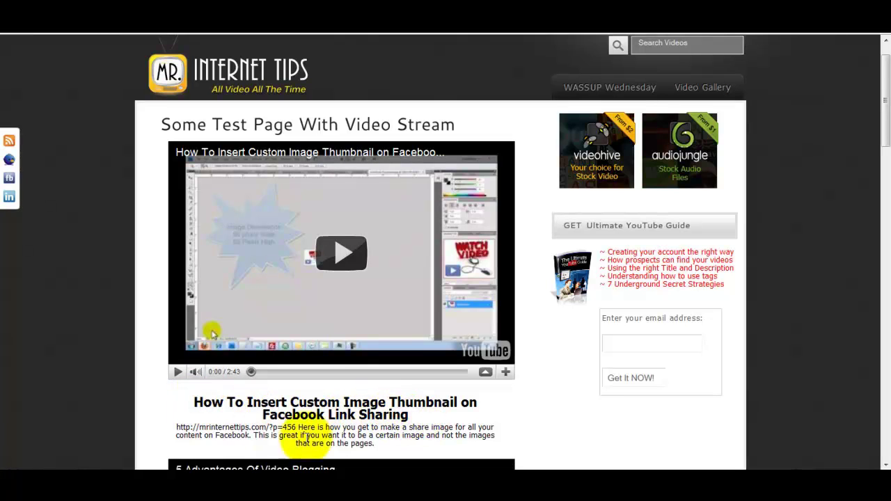
{"action": "left_click_drag", "start_coordinate": [377, 444], "coordinate": [177, 427]}
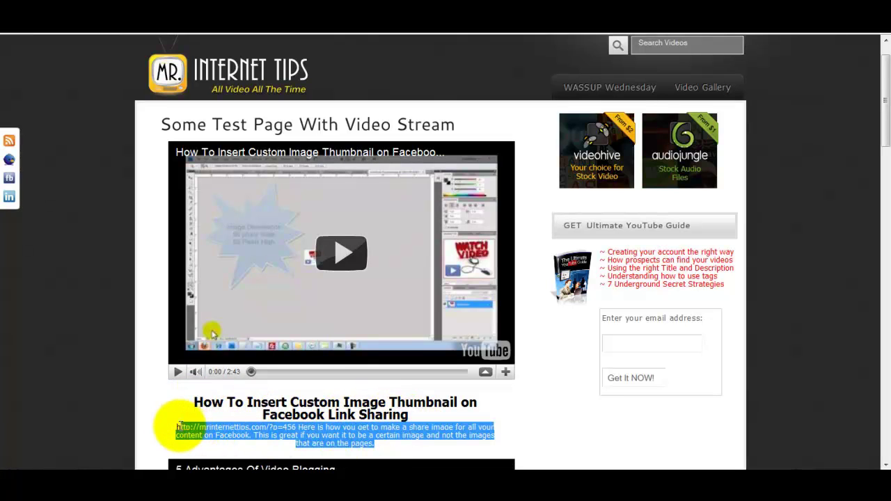
{"action": "left_click_drag", "start_coordinate": [886, 119], "coordinate": [888, 410]}
{"action": "left_click_drag", "start_coordinate": [887, 342], "coordinate": [845, 114]}
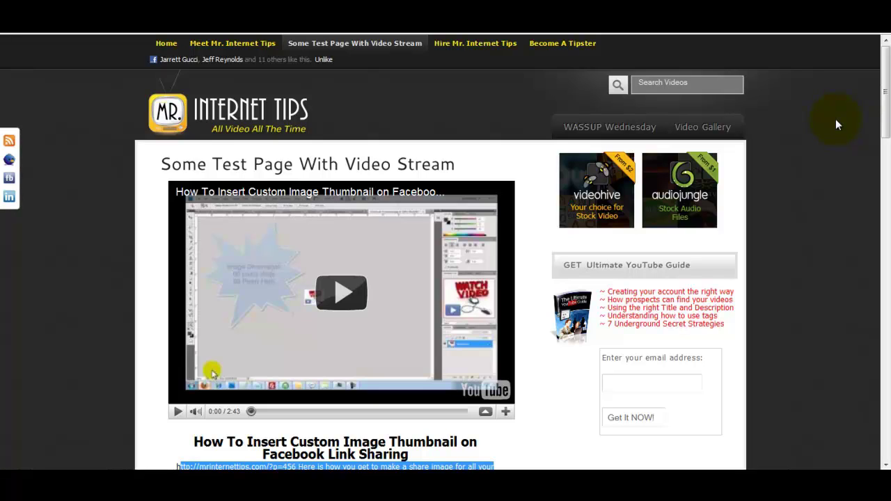
{"action": "left_click_drag", "start_coordinate": [886, 109], "coordinate": [887, 120]}
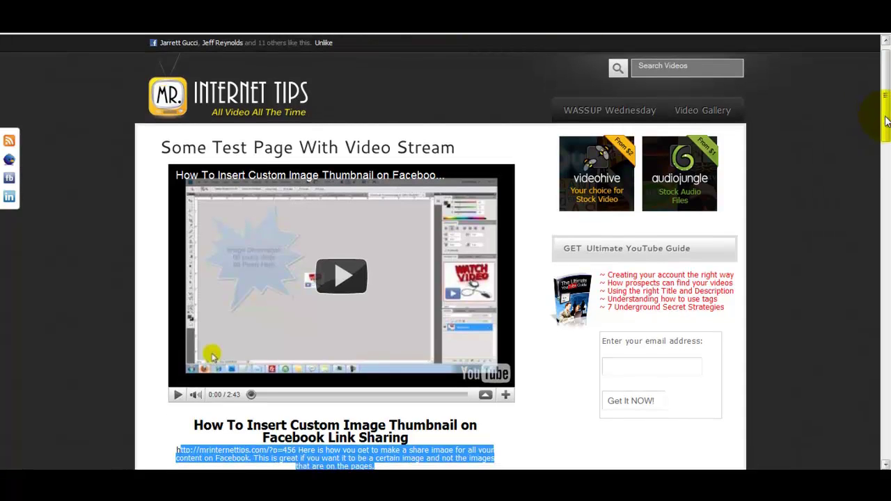